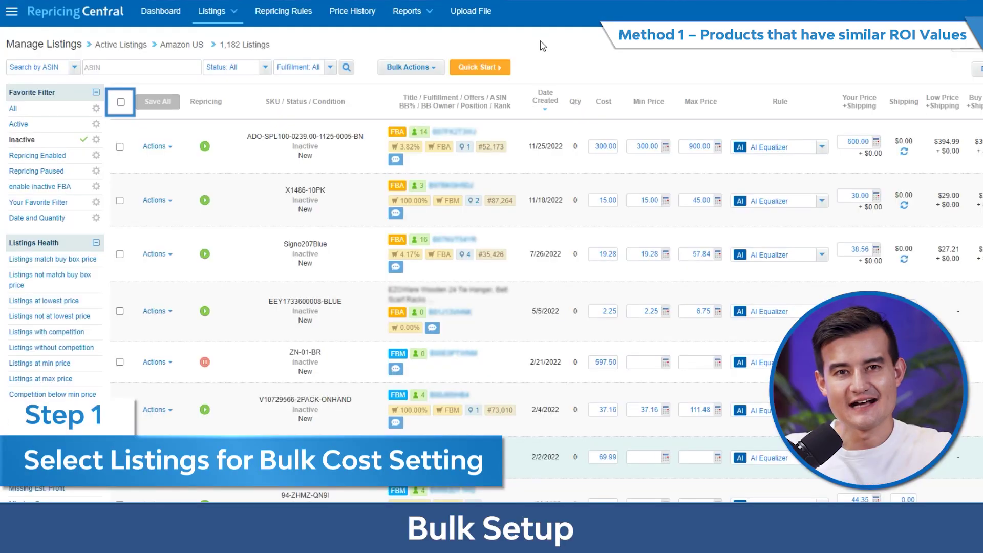
# - Select all listings and bulk-set their cost to Your Price + Shipping minus 50%
pyautogui.click(121, 102)
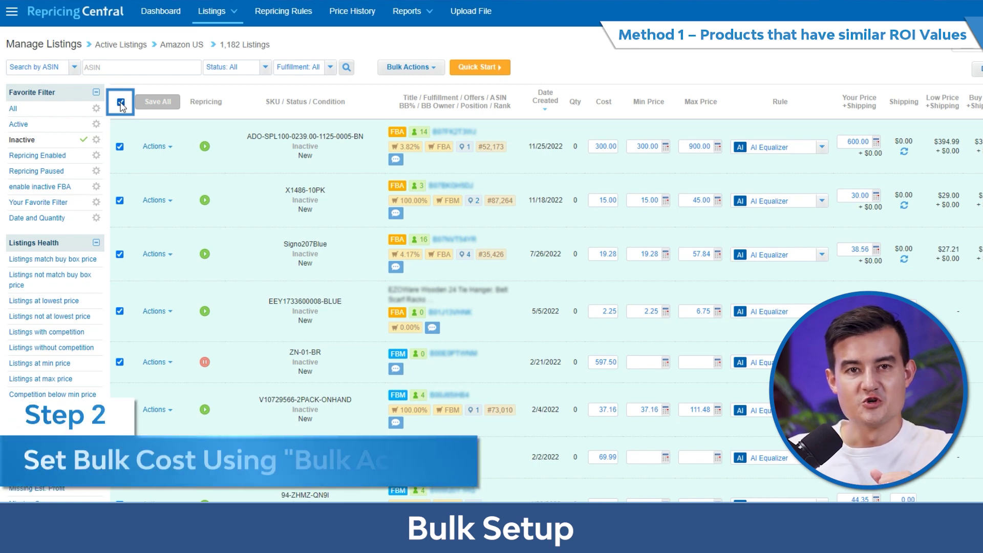
pyautogui.click(409, 67)
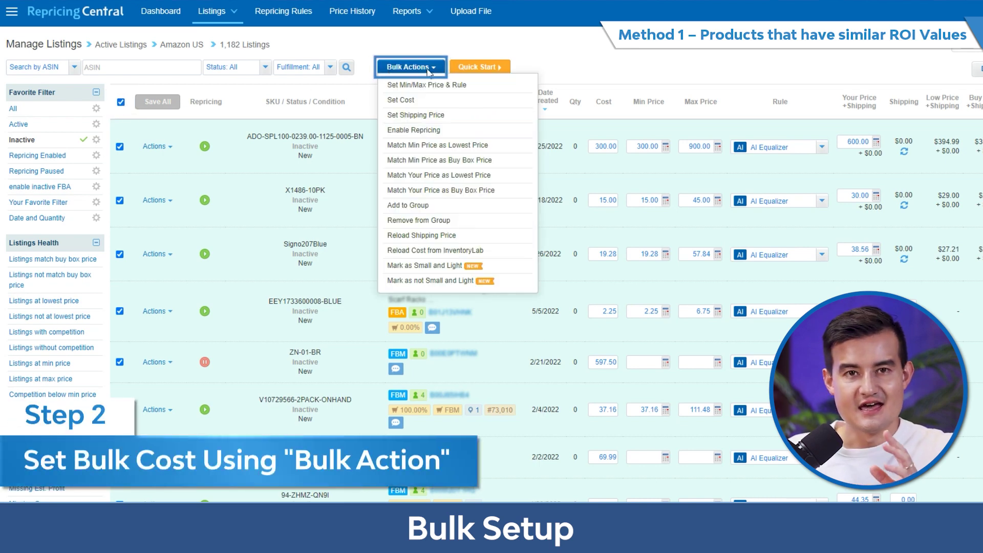
pyautogui.click(428, 103)
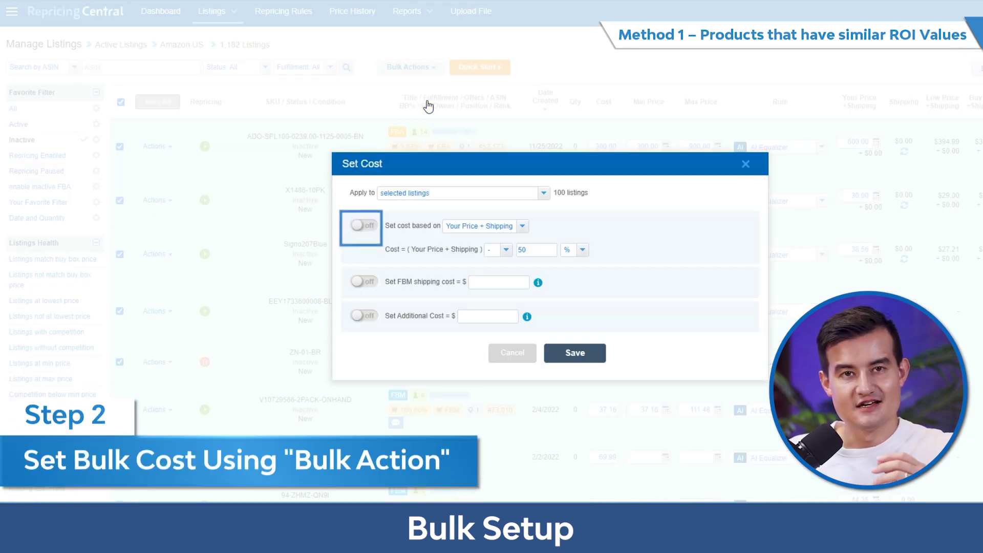
pyautogui.click(522, 226)
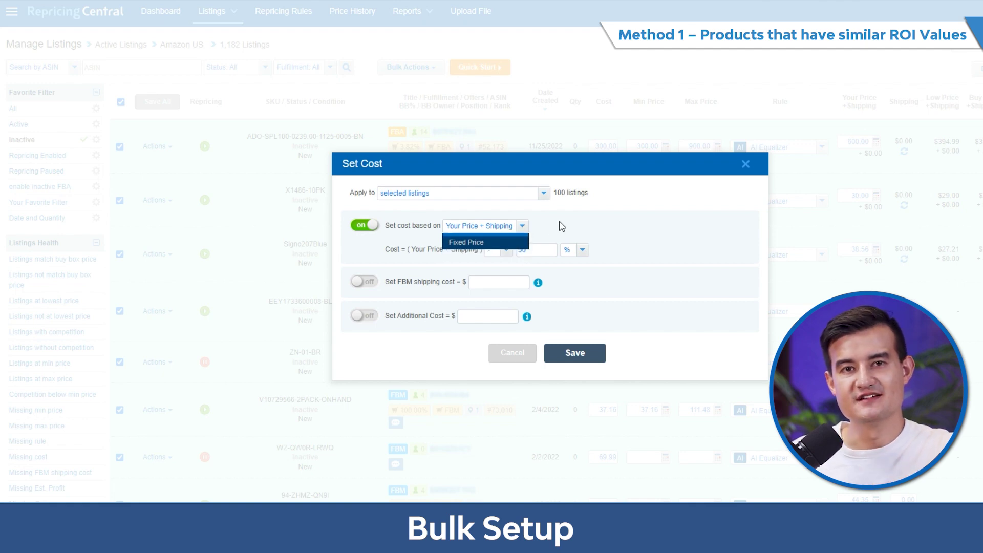
pyautogui.click(562, 226)
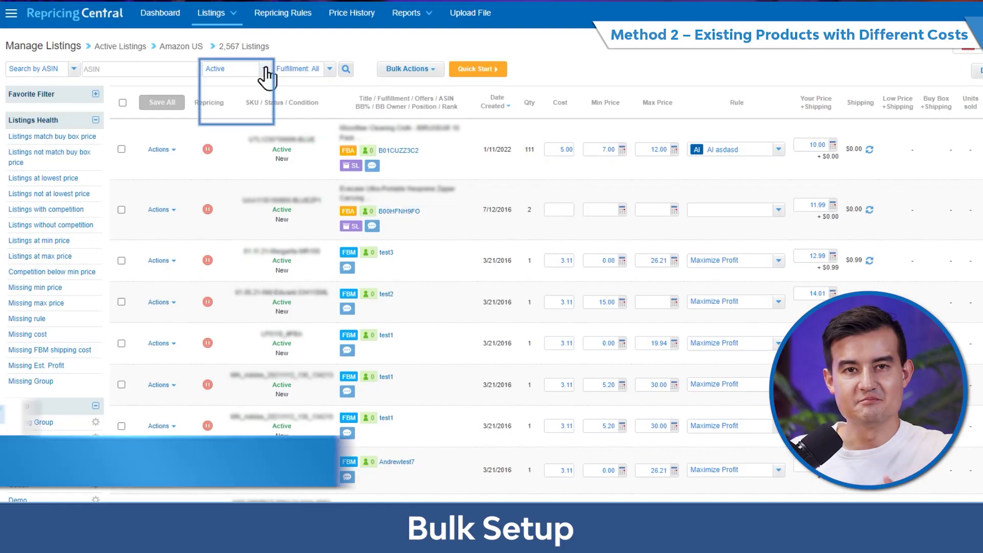
# - Filter the Manage Listings table to show only Active listings
pyautogui.click(266, 69)
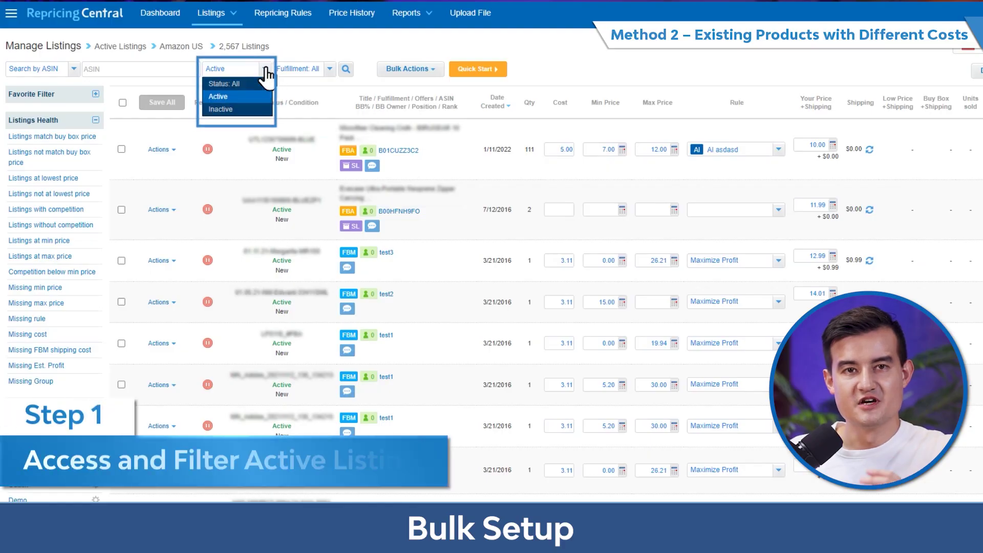
pyautogui.click(256, 96)
pyautogui.click(346, 69)
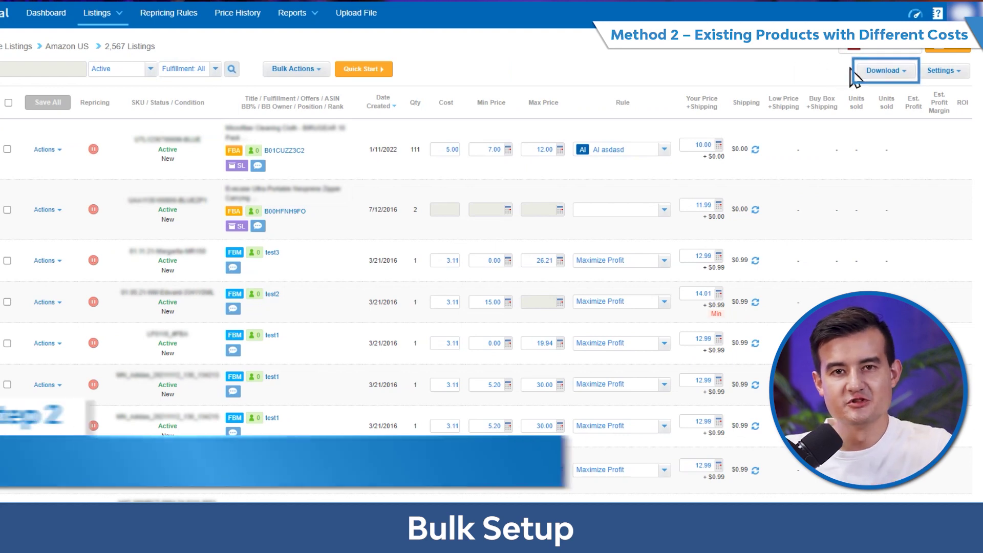
# - Download the listings file and confirm the download
pyautogui.click(864, 72)
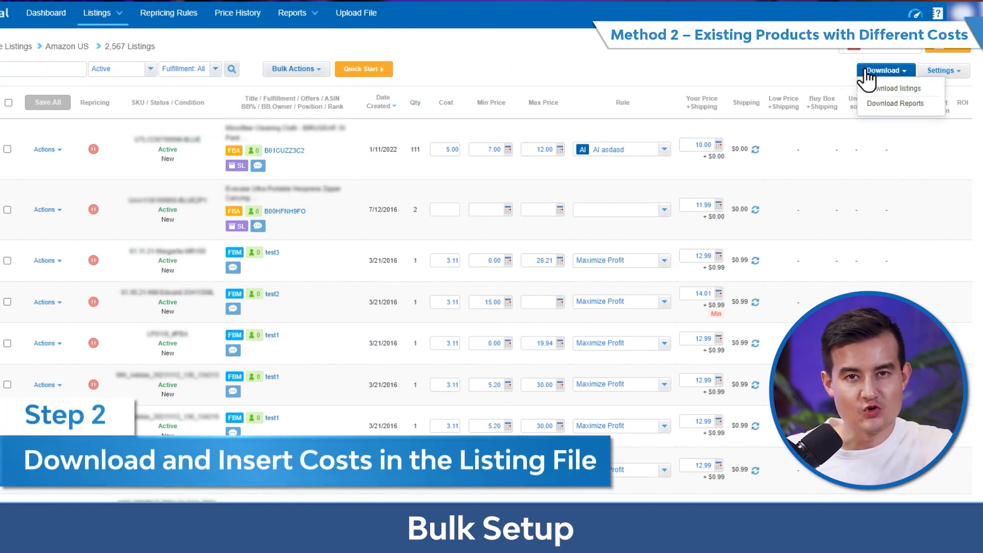
pyautogui.click(876, 92)
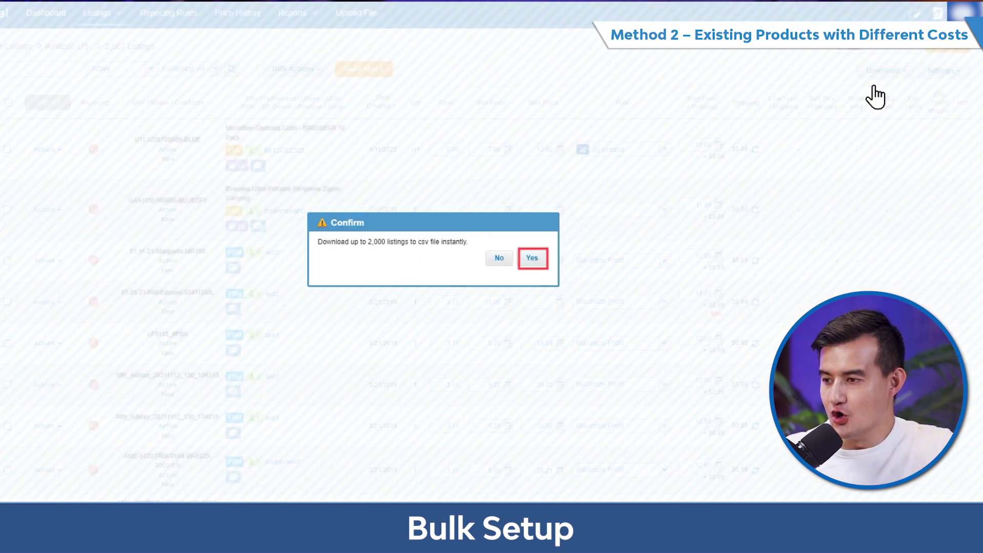
pyautogui.click(533, 259)
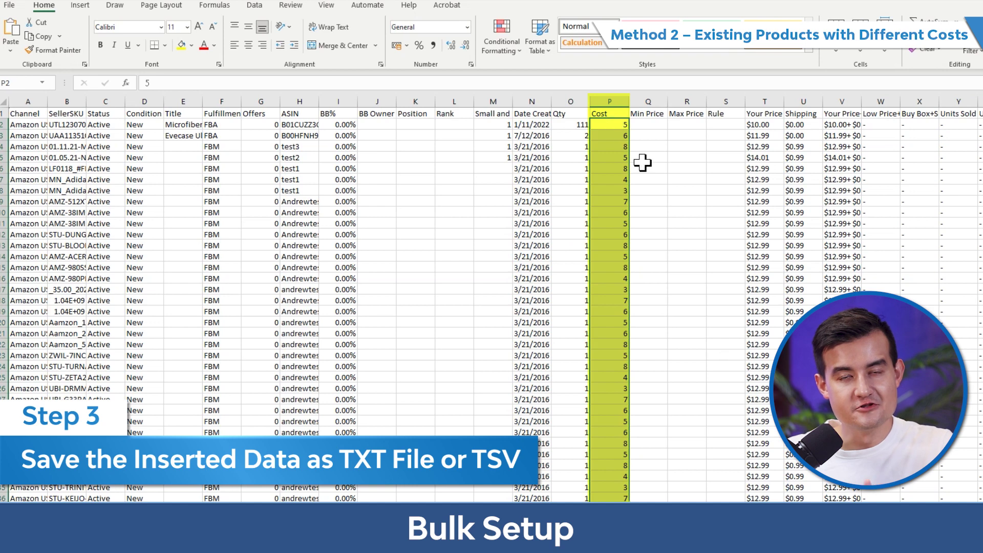
# - Start a Save As of BQool Manage Listings File and show the file types, aiming for Unicode Text (*.txt)
pyautogui.click(644, 167)
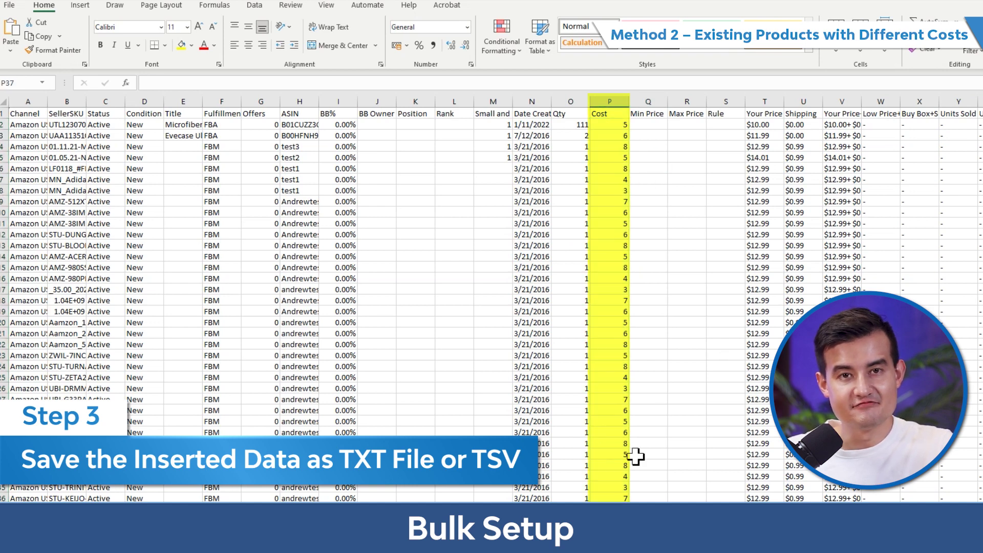
pyautogui.click(9, 5)
pyautogui.click(21, 160)
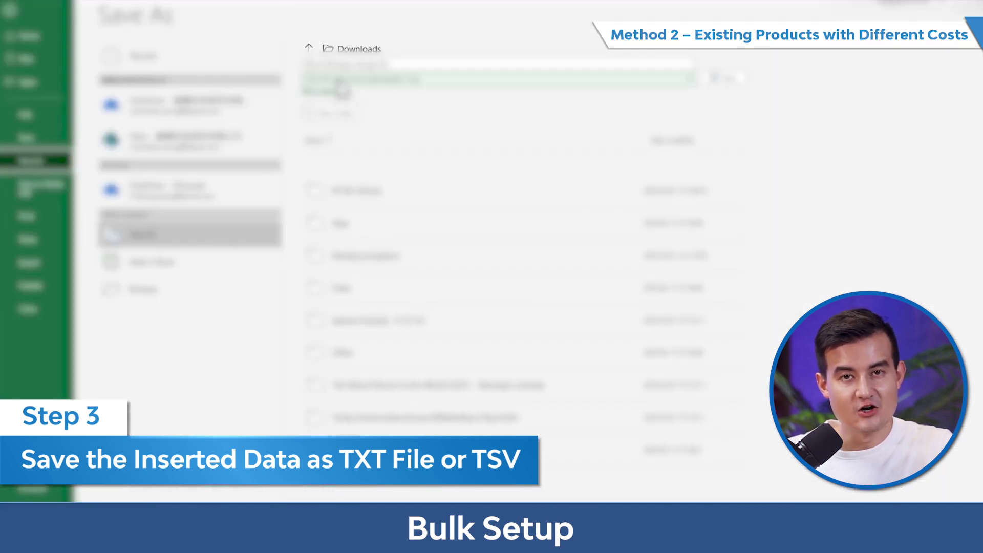
pyautogui.click(340, 79)
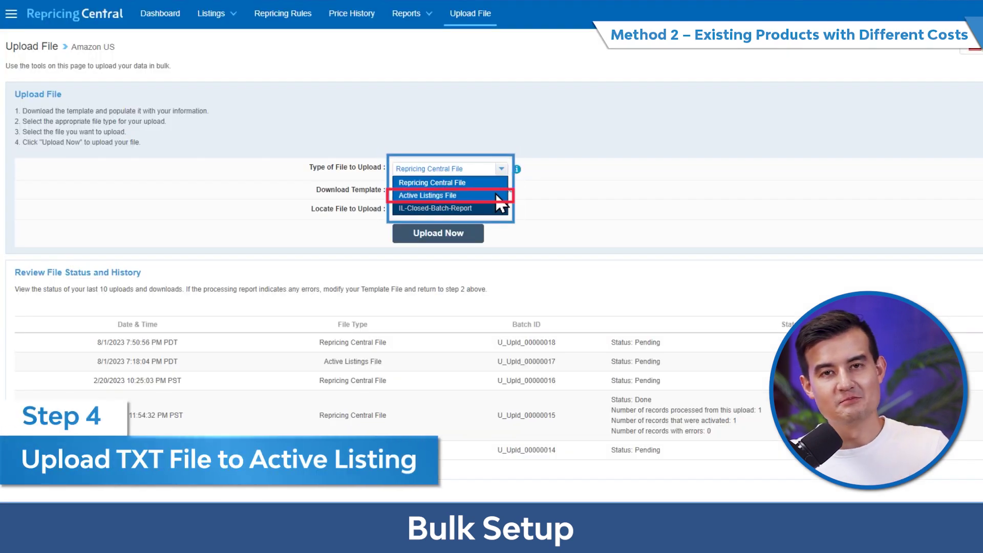
# - Upload BQool Manage Listings File_new.txt as an Active Listings File
pyautogui.click(498, 196)
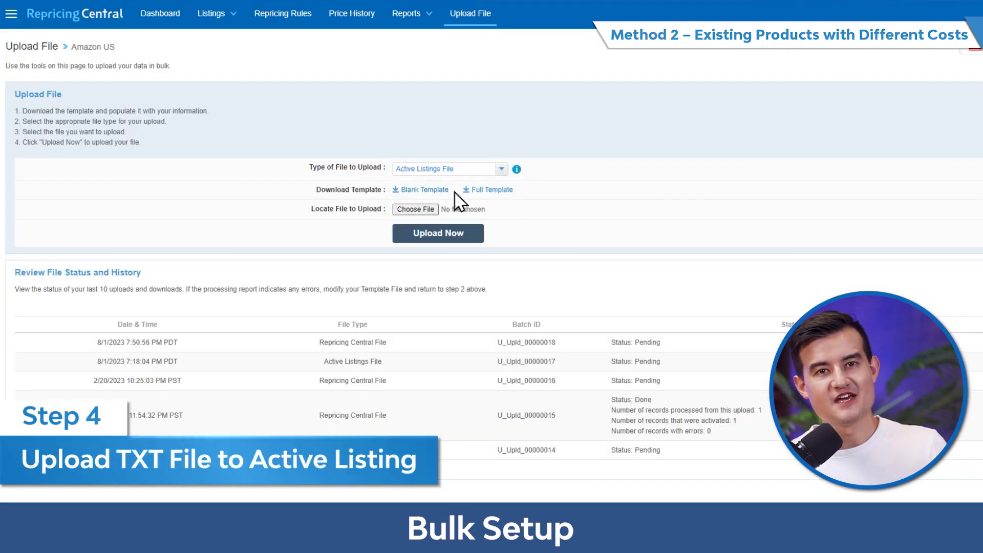
pyautogui.click(422, 213)
pyautogui.click(281, 103)
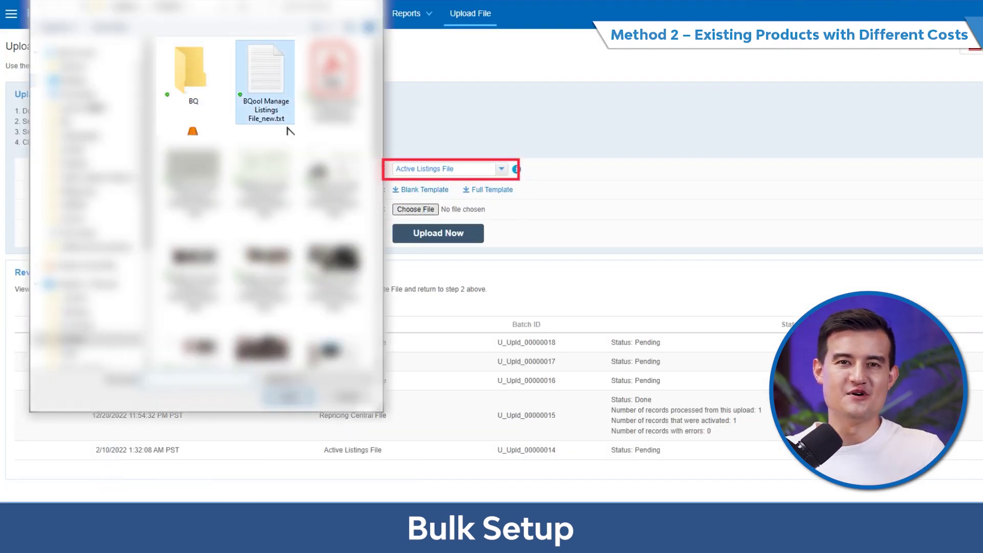
pyautogui.click(289, 400)
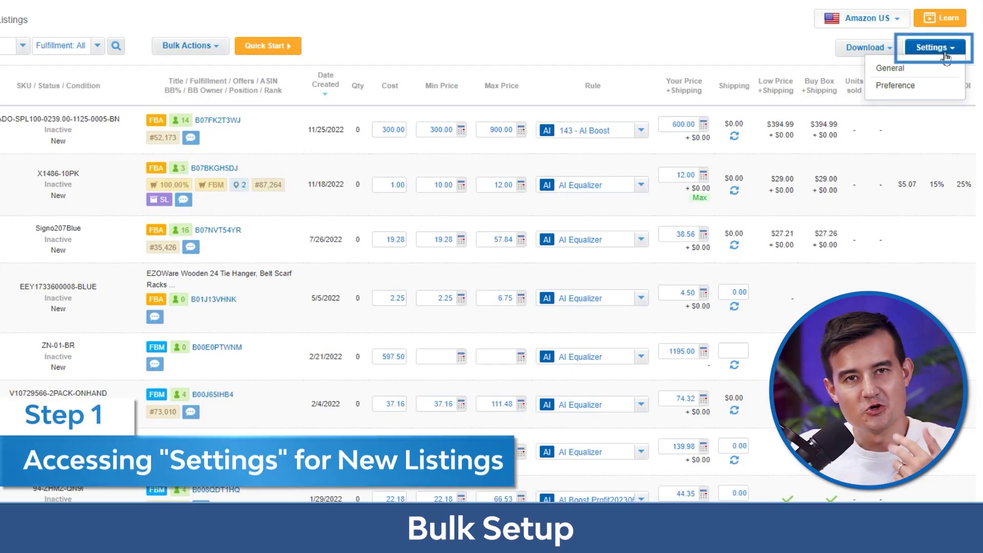
# - In General Settings, re-enable InventoryLab Integration and show the cost type choices, such as Average Cost
pyautogui.click(933, 65)
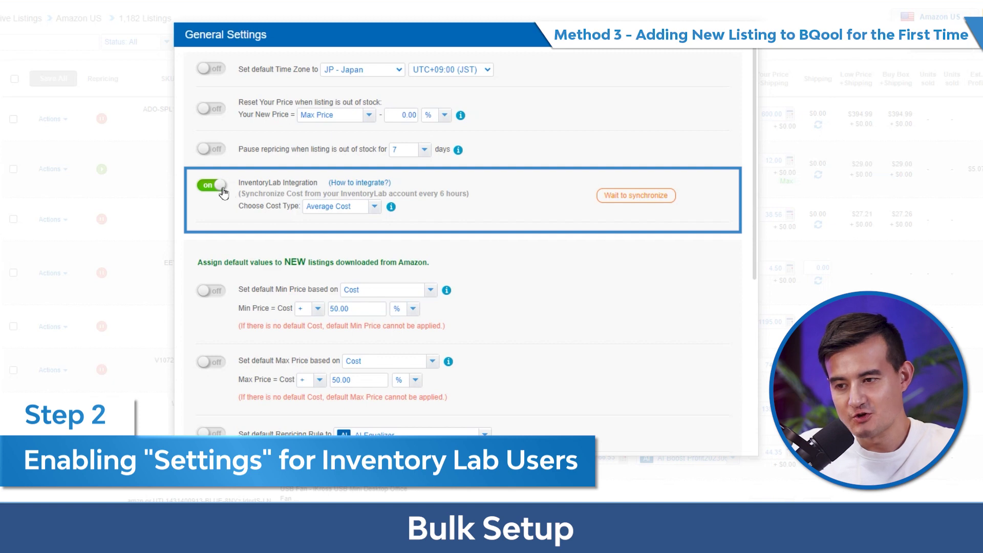
pyautogui.click(220, 186)
pyautogui.click(211, 187)
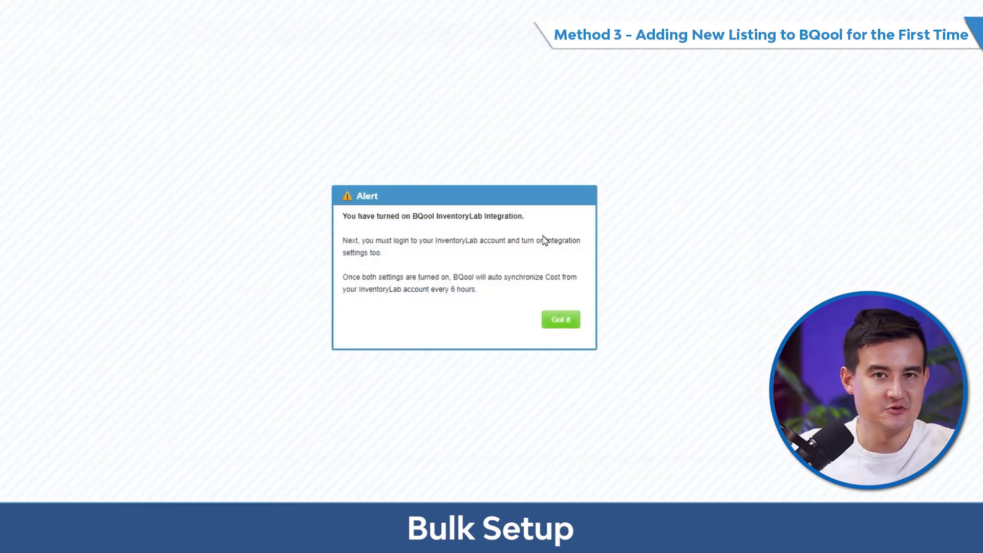
pyautogui.click(563, 321)
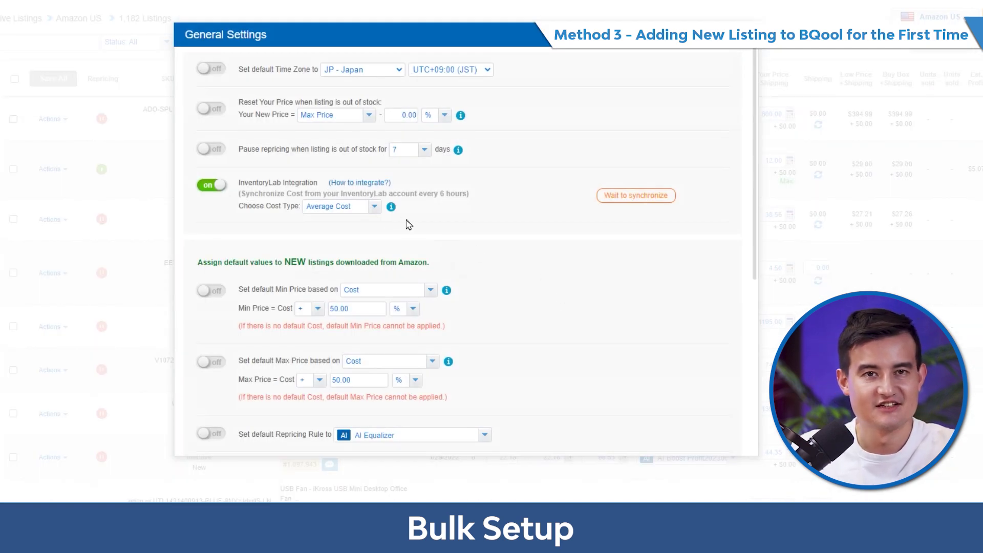
pyautogui.click(375, 208)
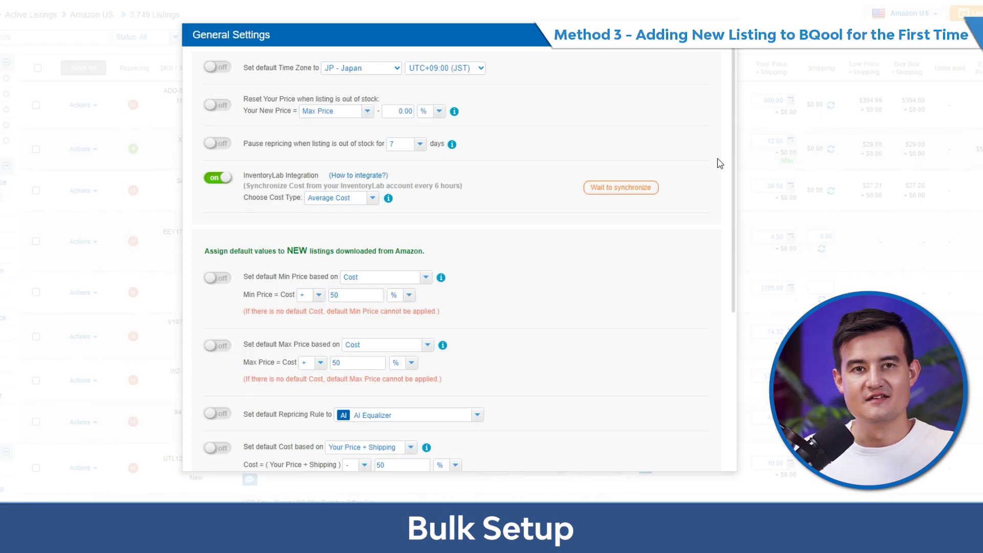
# - Switch on the default AI Equalizer repricing rule for new listings
pyautogui.scroll(-2, 740, 161)
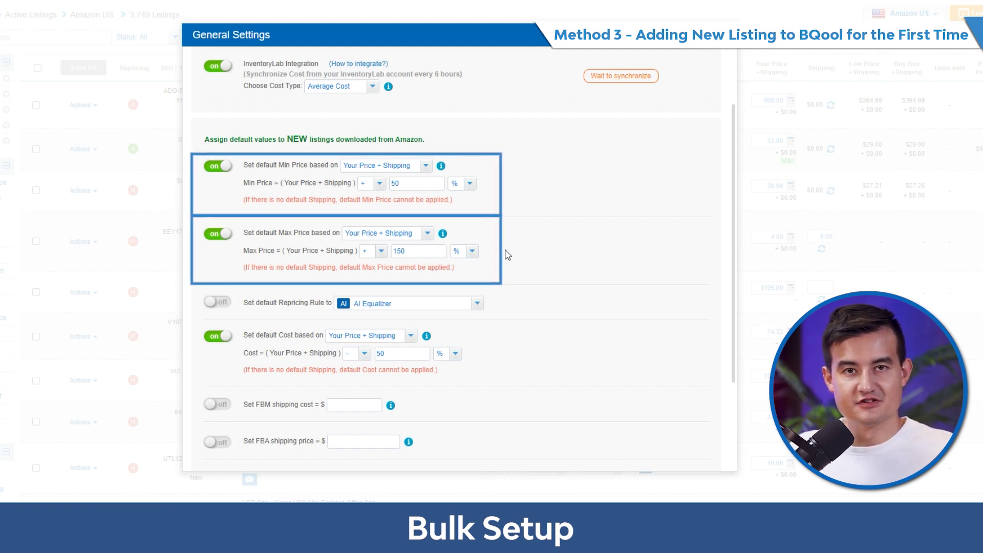
pyautogui.click(214, 303)
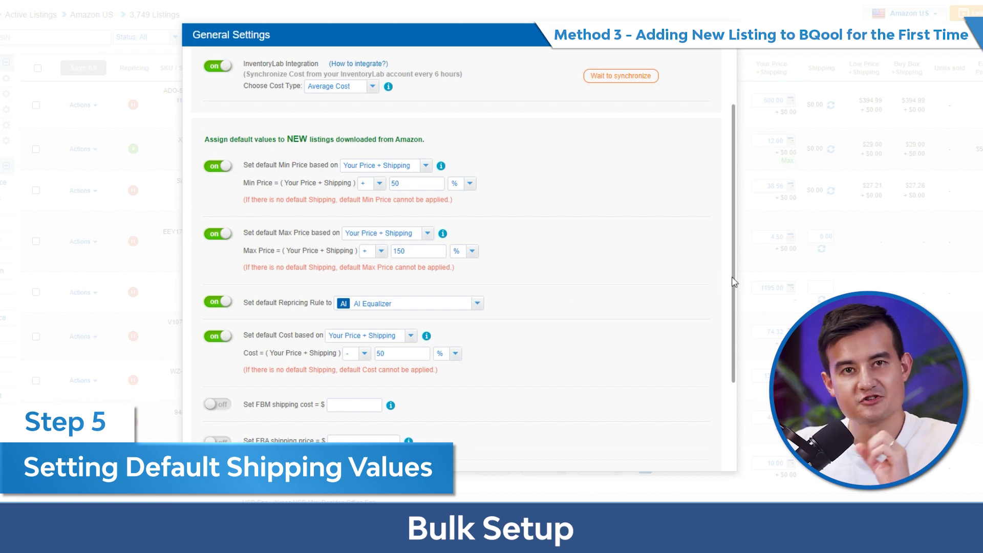
pyautogui.moveTo(734, 283); pyautogui.dragTo(735, 372)
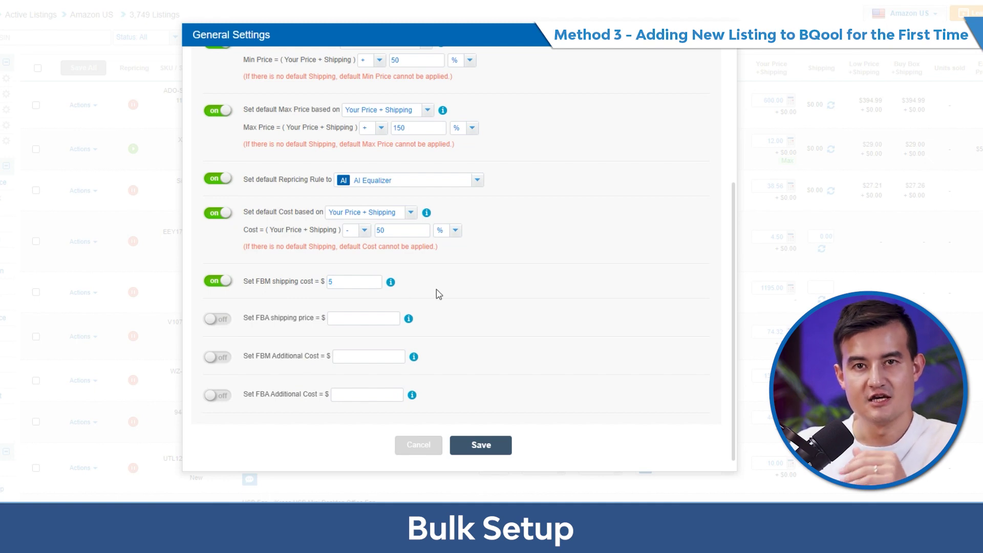
# - Enable new-listing defaults: FBA shipping price $0, FBM additional cost $1.3, FBA additional cost $0.5
pyautogui.click(379, 317)
pyautogui.write('0')
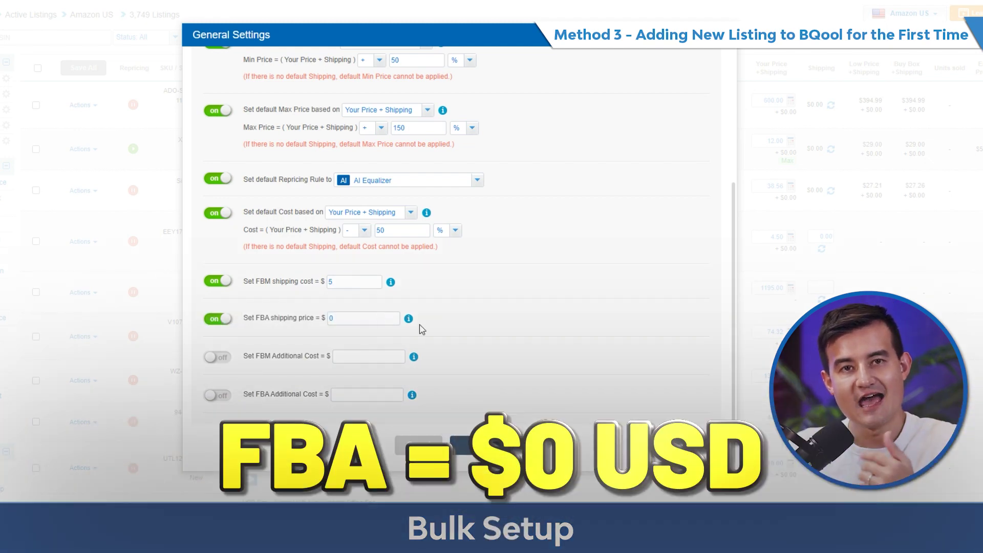
pyautogui.click(211, 360)
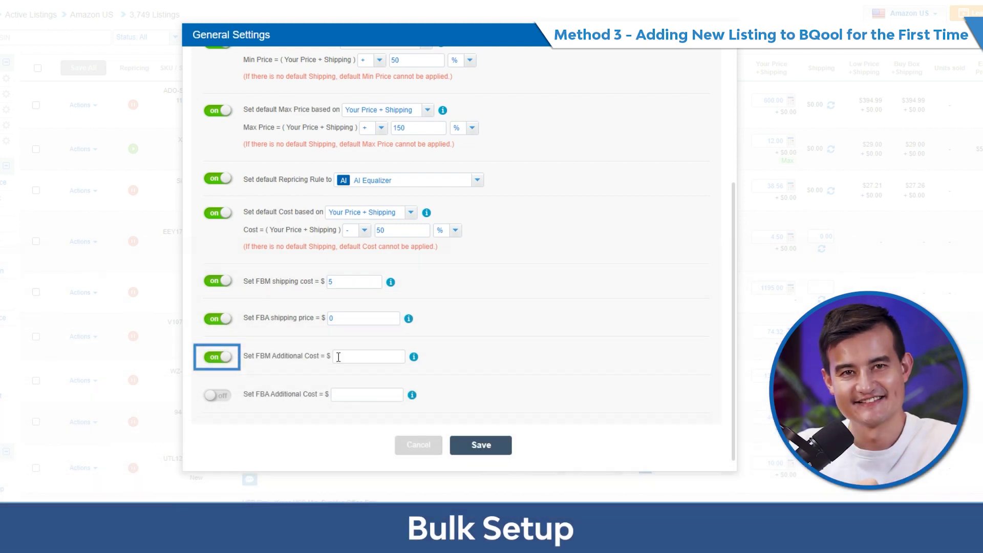
pyautogui.write('1.3')
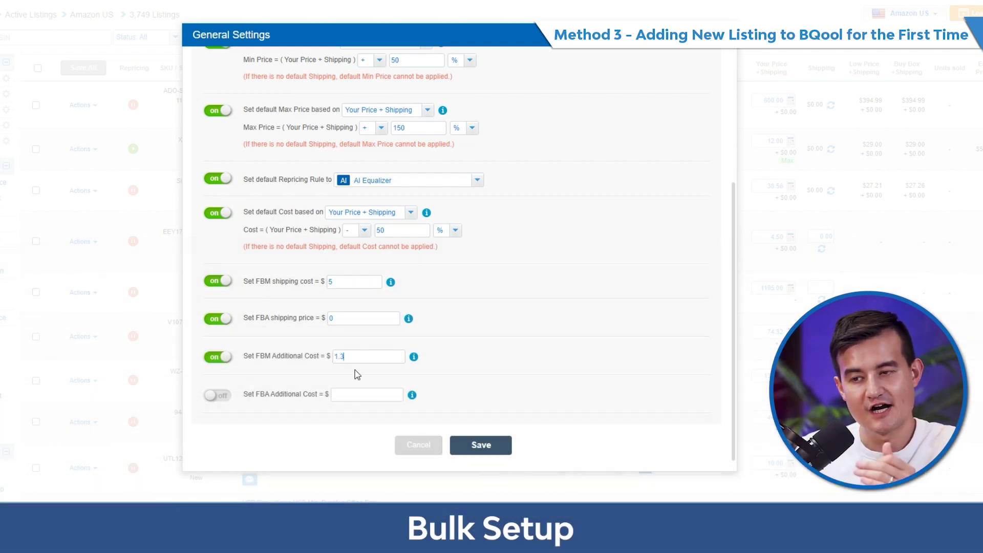
pyautogui.click(220, 395)
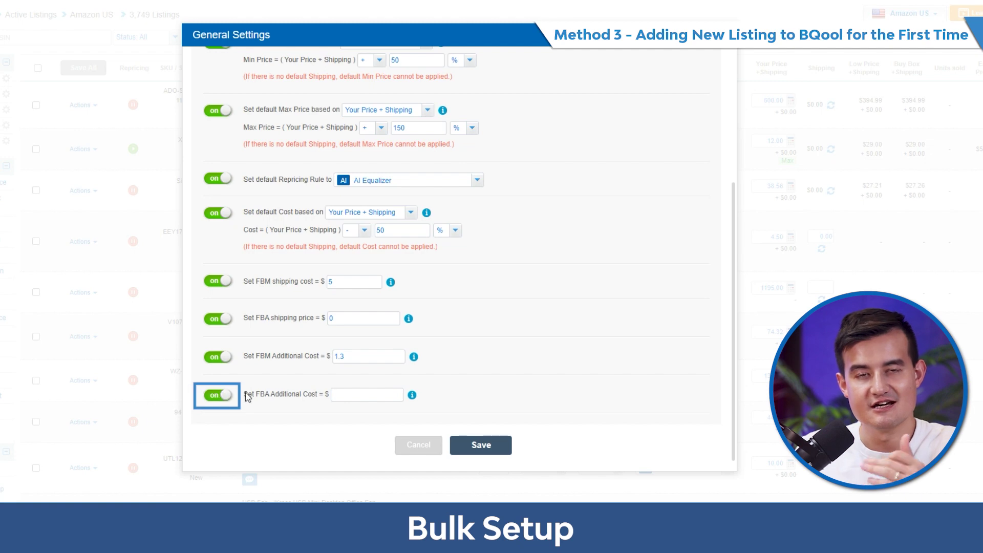
pyautogui.write('0.5')
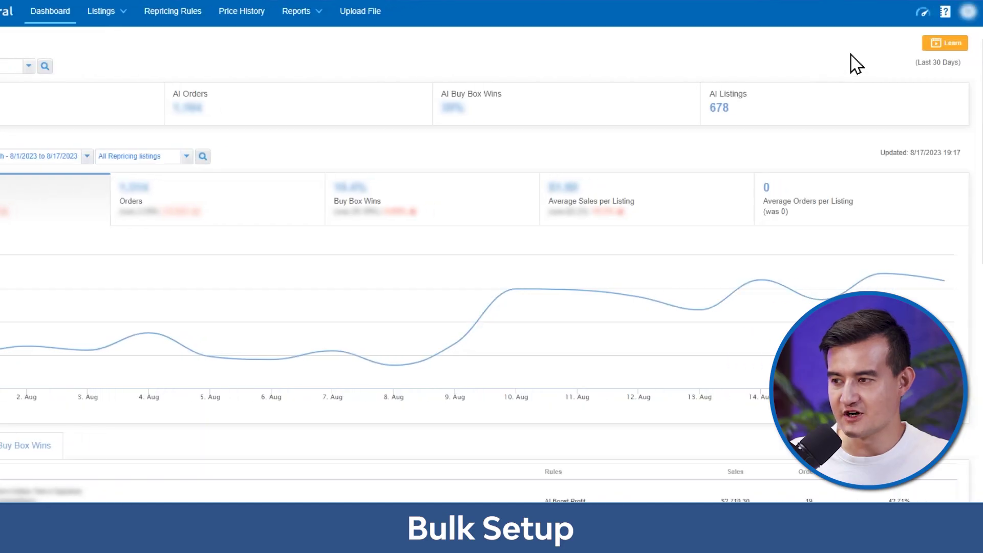
# - Open Search Knowledge Base from the help icon and browse the articles
pyautogui.click(944, 12)
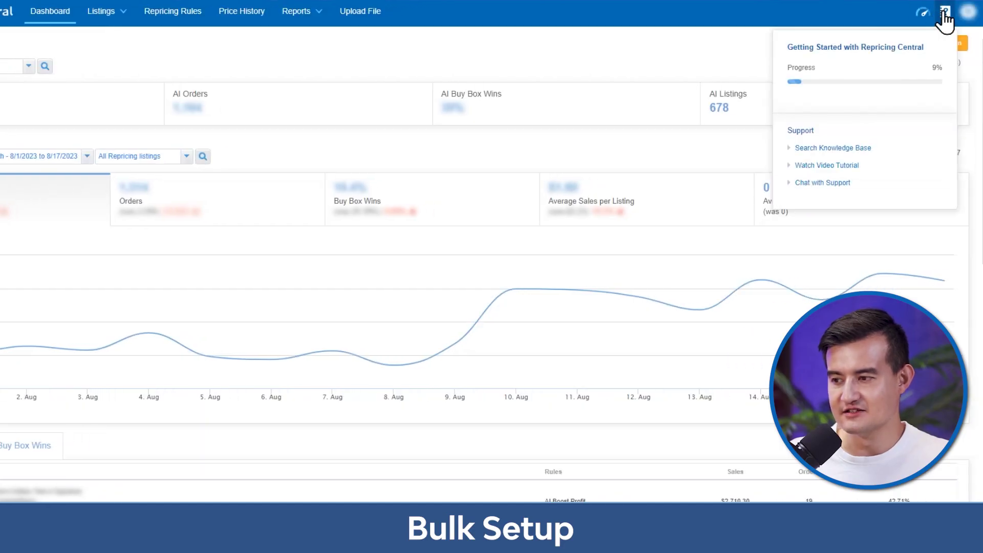
pyautogui.click(851, 149)
pyautogui.scroll(-3, 976, 182)
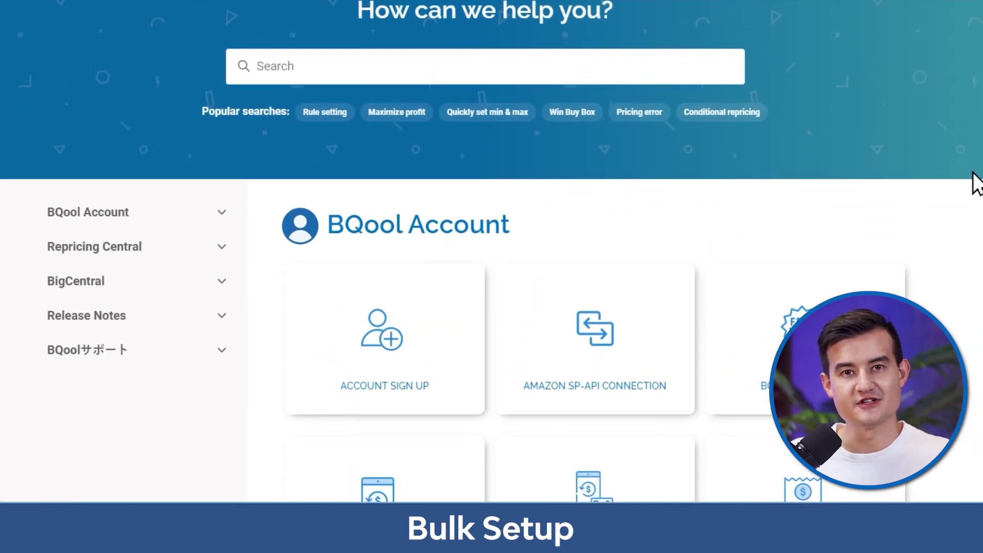